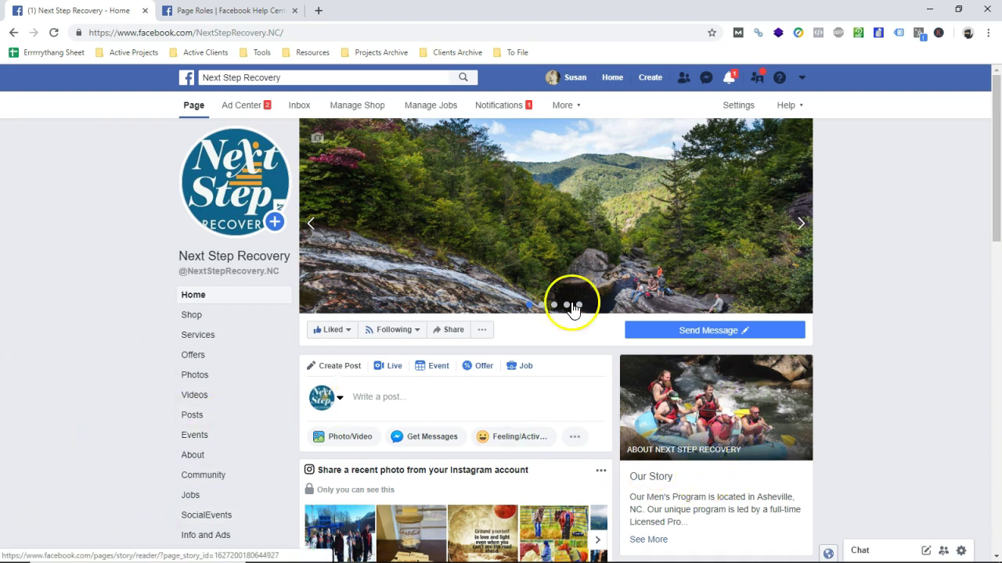
- Go to Next Step Recovery's Page Roles settings and scroll through its sections
mouse_move(358, 335)
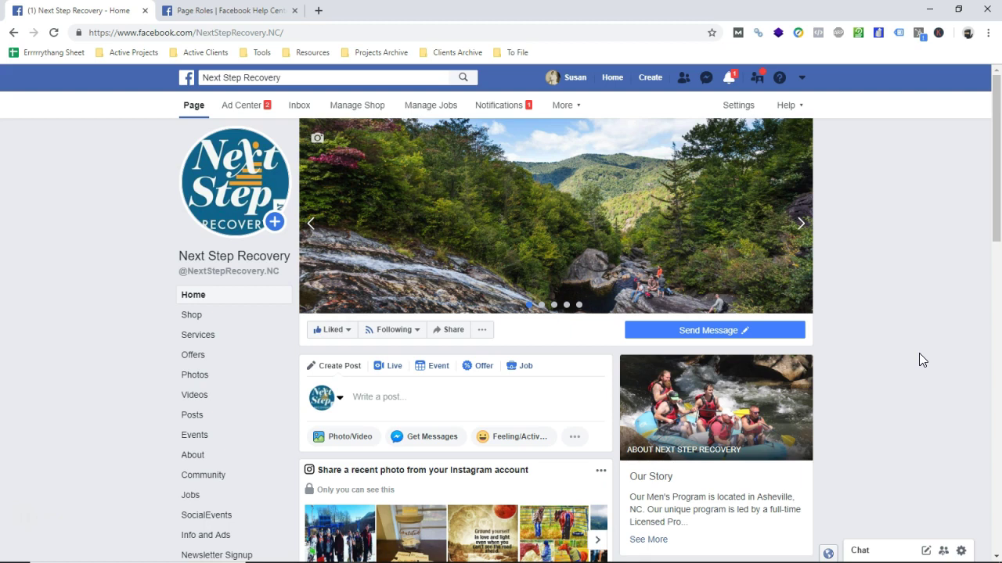
click(736, 113)
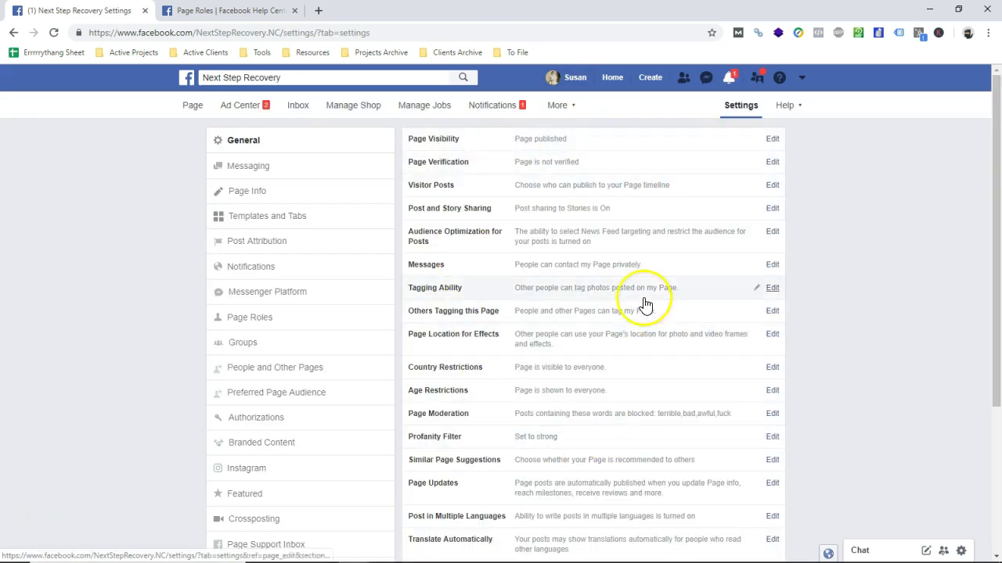
click(255, 320)
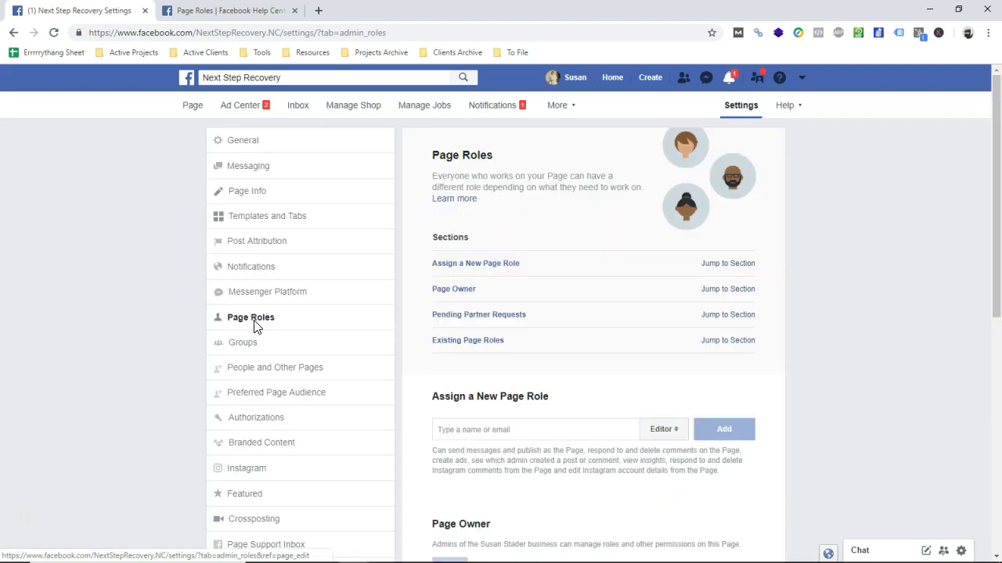
scroll(574, 219, down, 4)
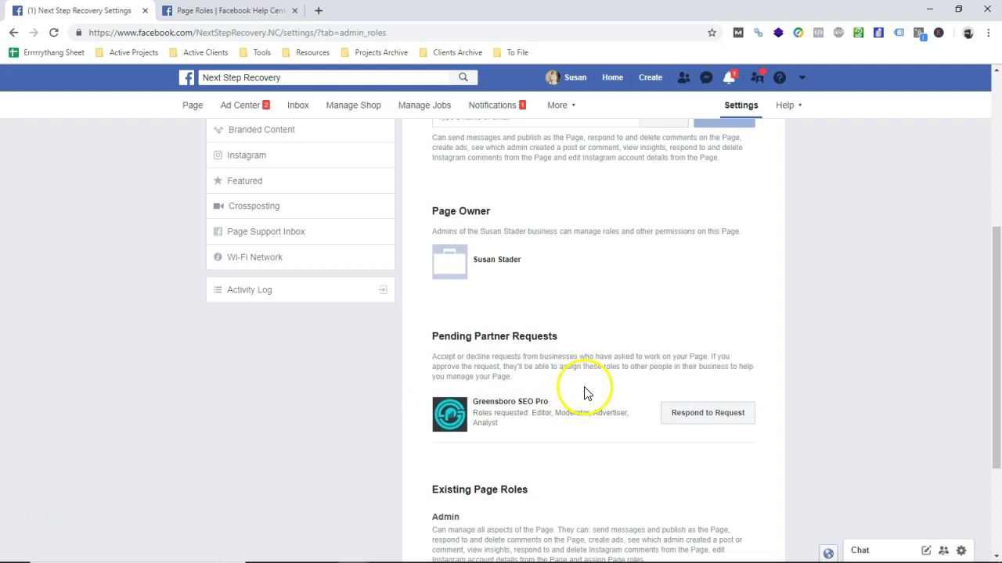
scroll(567, 360, up, 3)
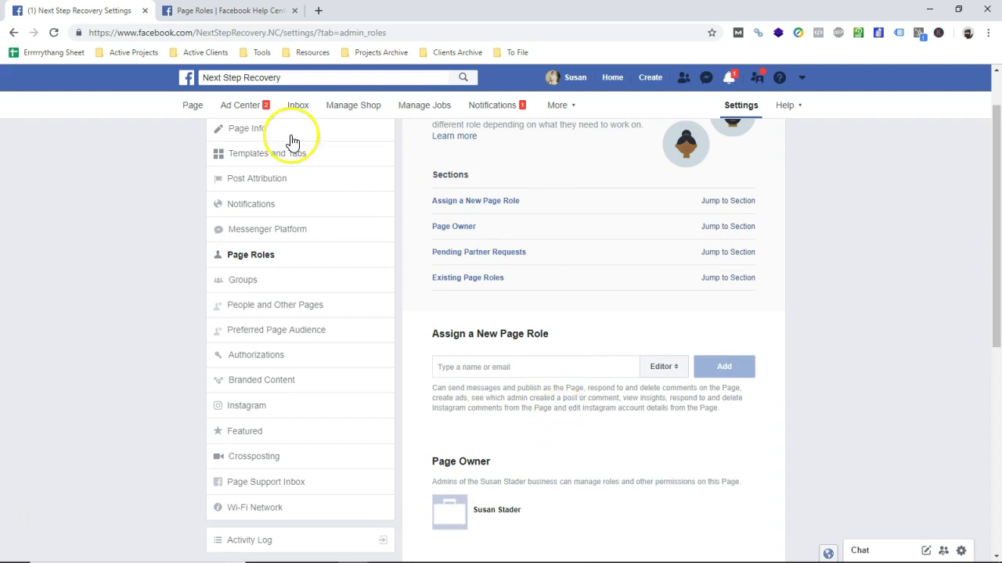
- Compare the Help Center's six-role table with the role dropdown, keeping Editor selected, then return to the article
click(227, 10)
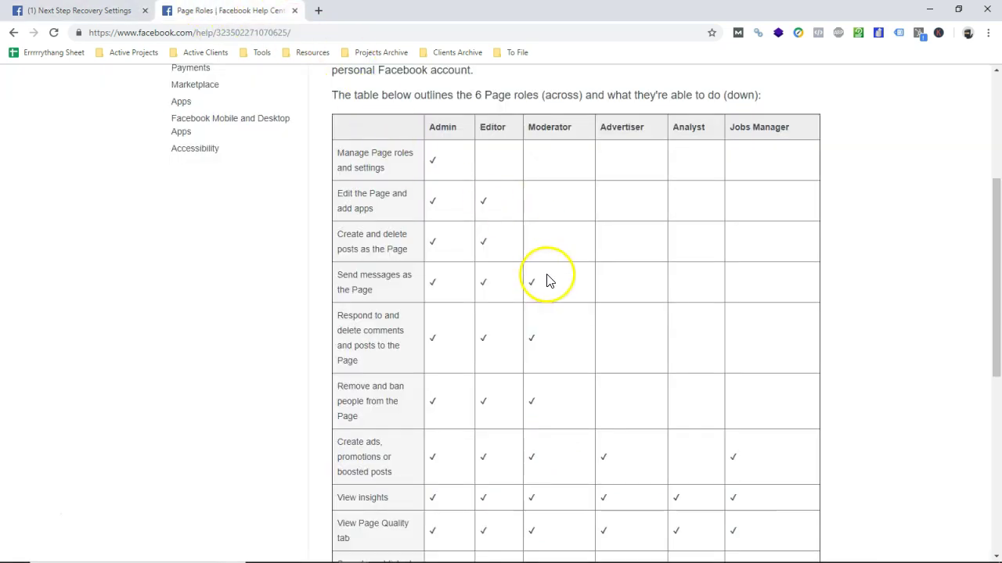
drag(727, 129, 791, 129)
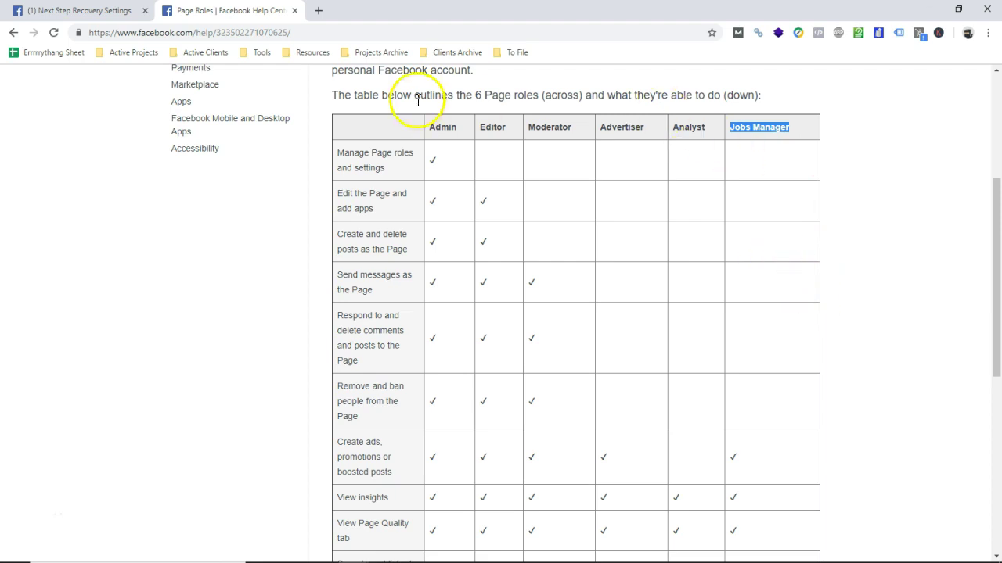
click(79, 10)
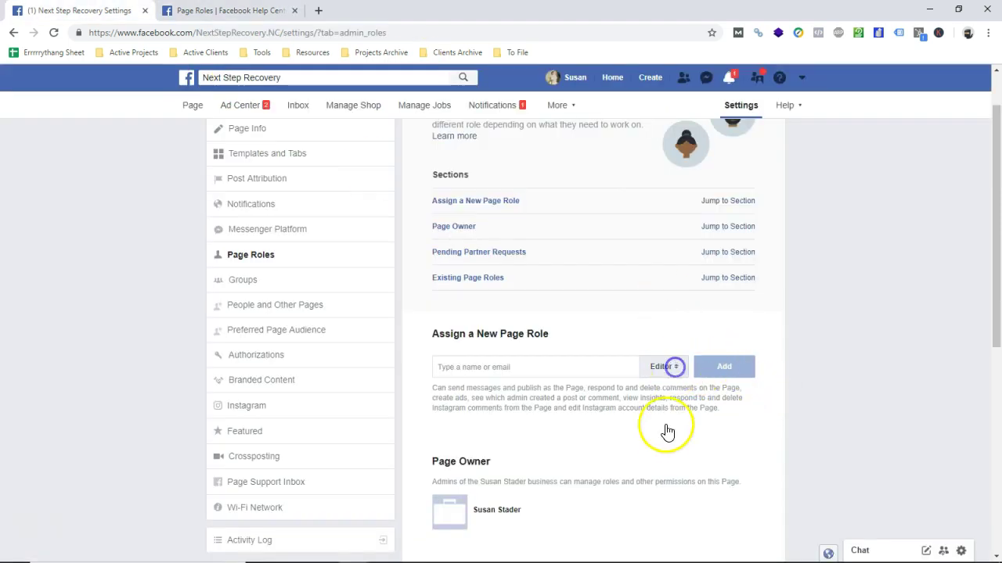
click(677, 381)
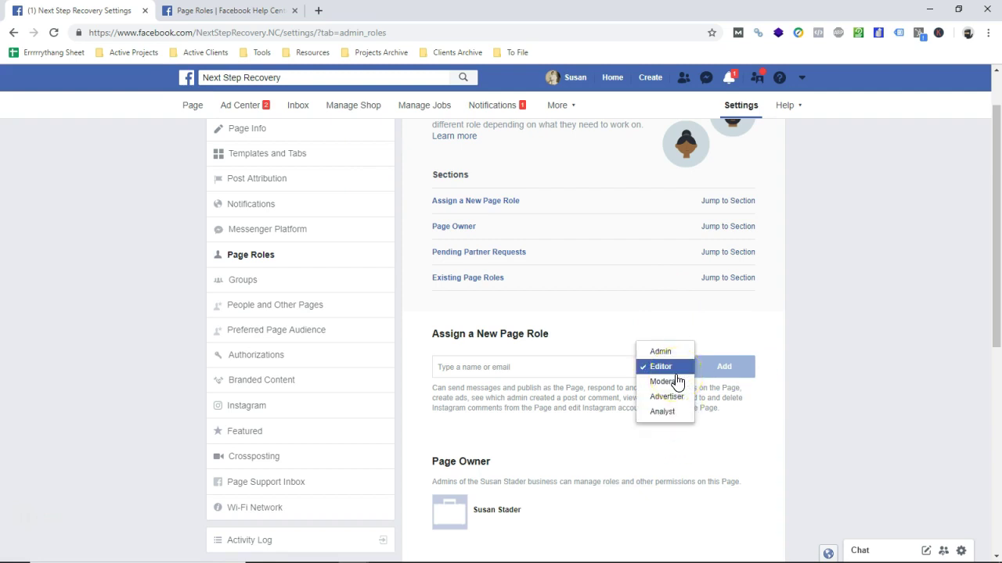
click(664, 366)
key(ctrl+Tab)
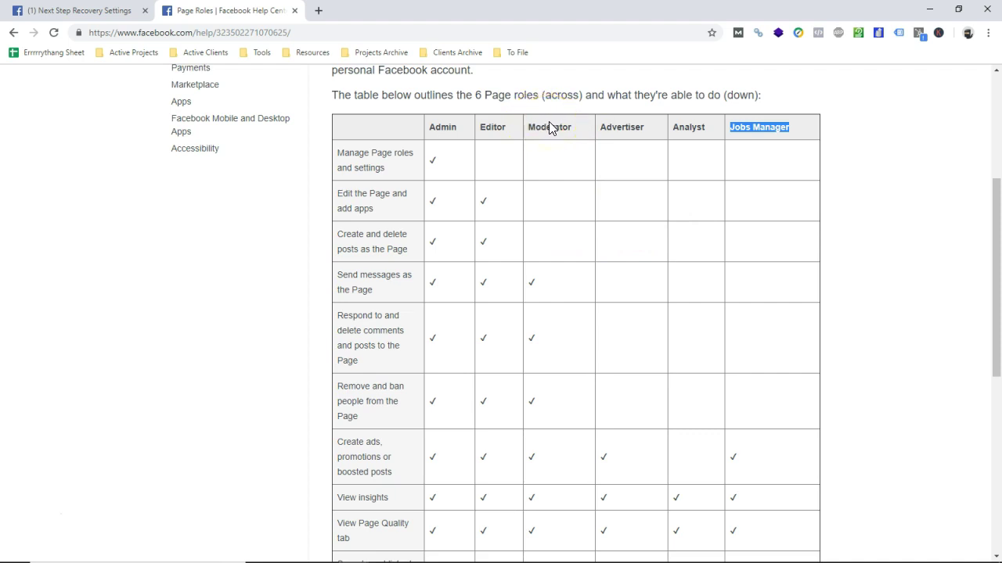
drag(579, 127, 530, 130)
click(552, 149)
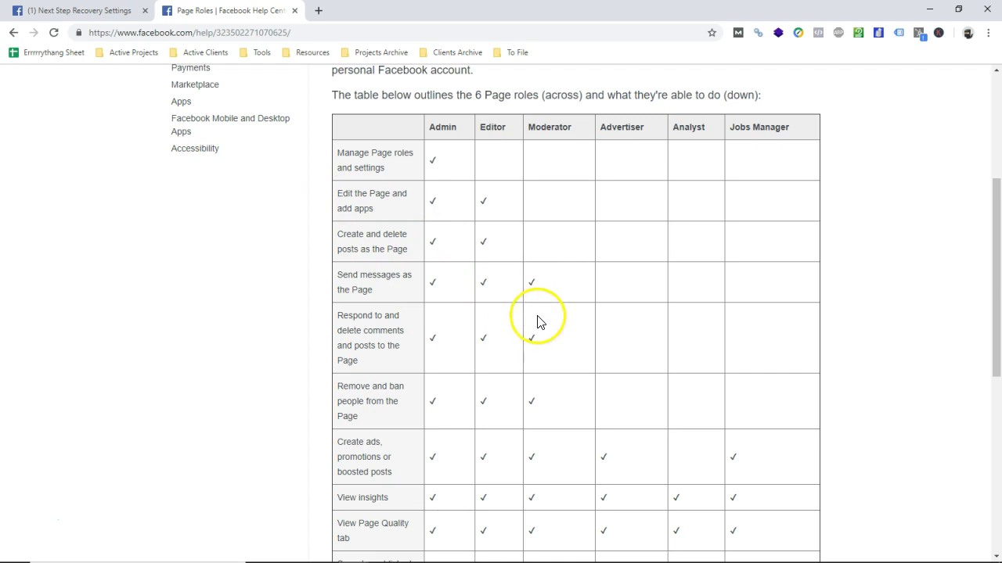
scroll(542, 321, down, 2)
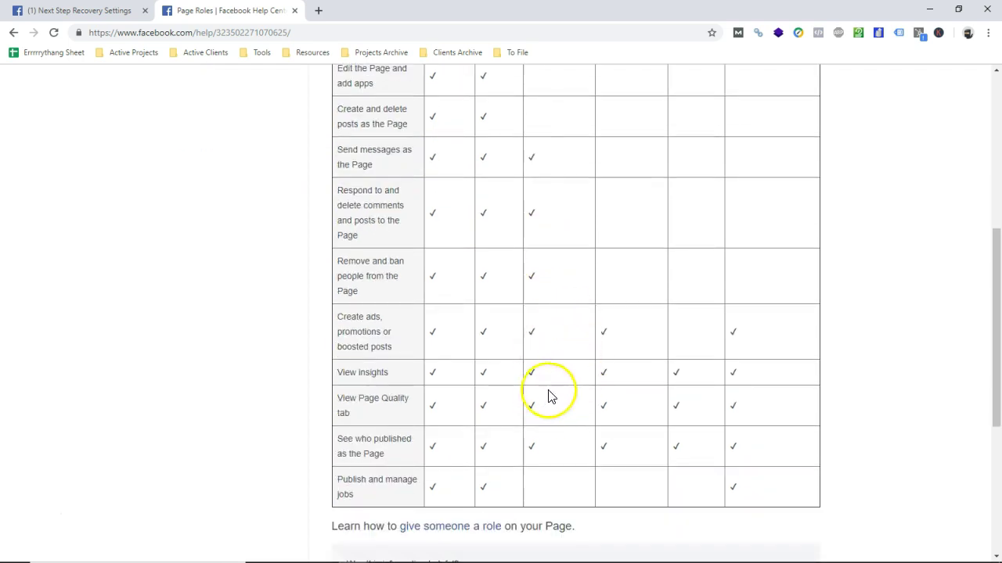
scroll(545, 327, up, 2)
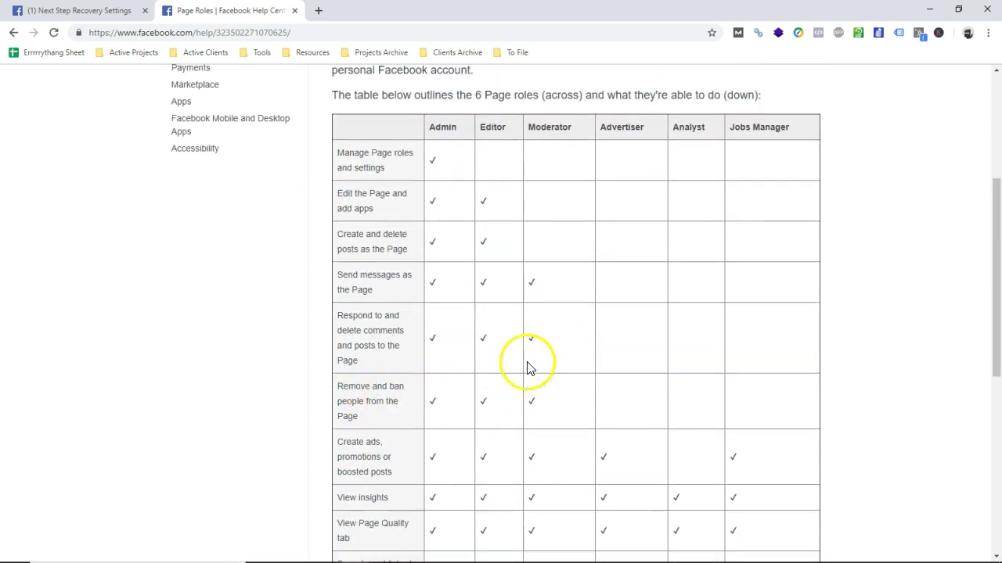
scroll(505, 371, up, 1)
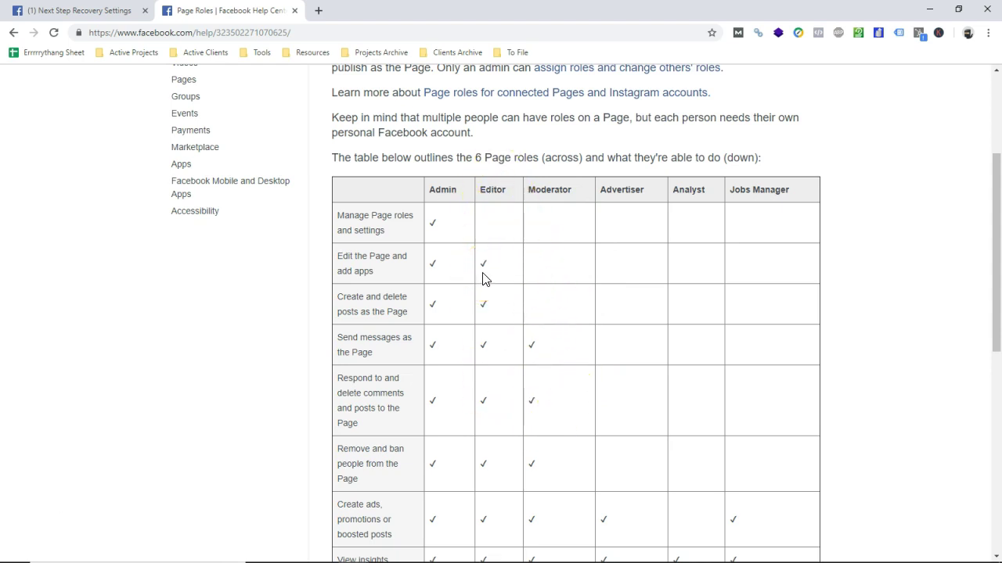
drag(410, 313, 342, 297)
click(523, 299)
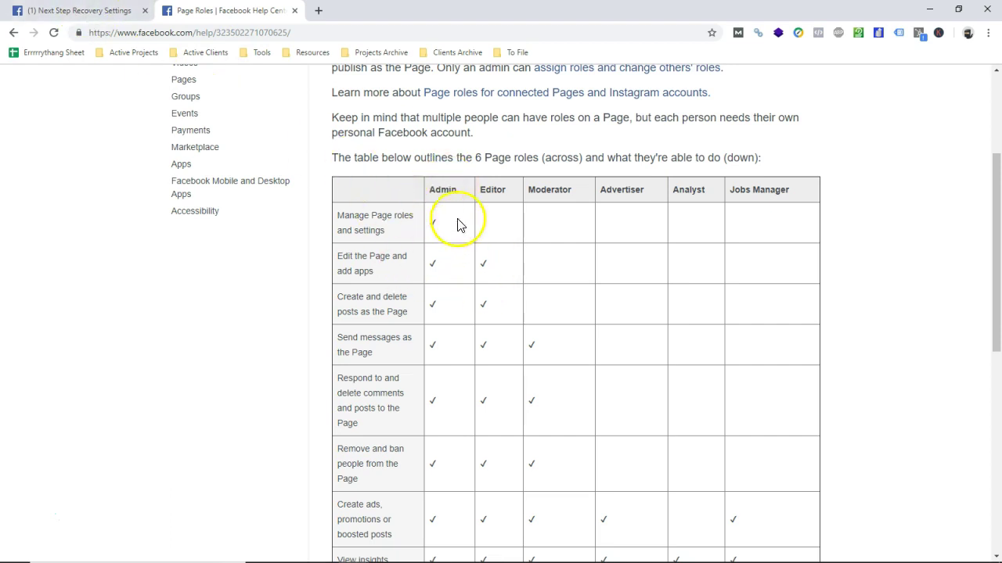
- Return to the Page Roles settings tab and scroll down to Assign a New Page Role
click(58, 9)
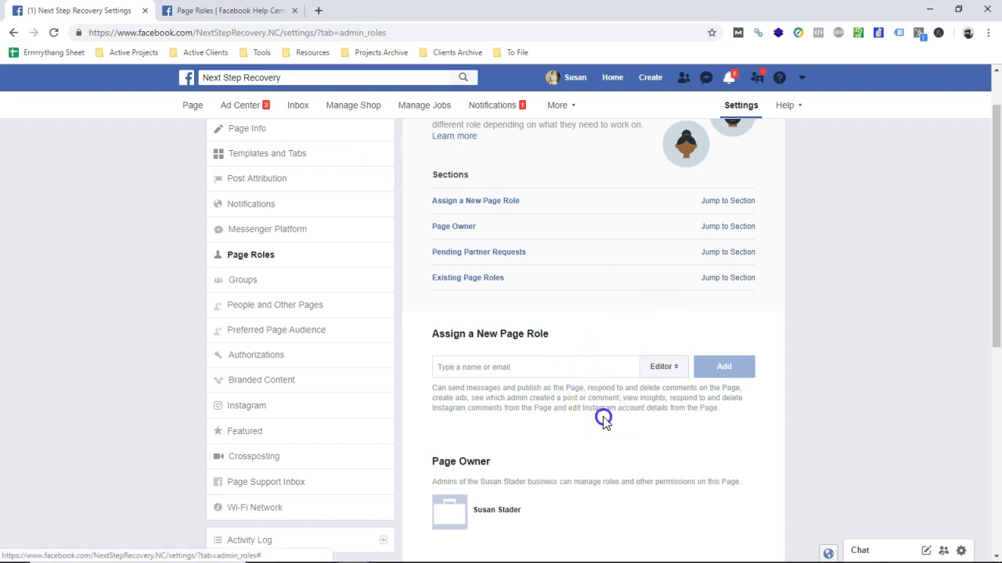
scroll(583, 362, down, 2)
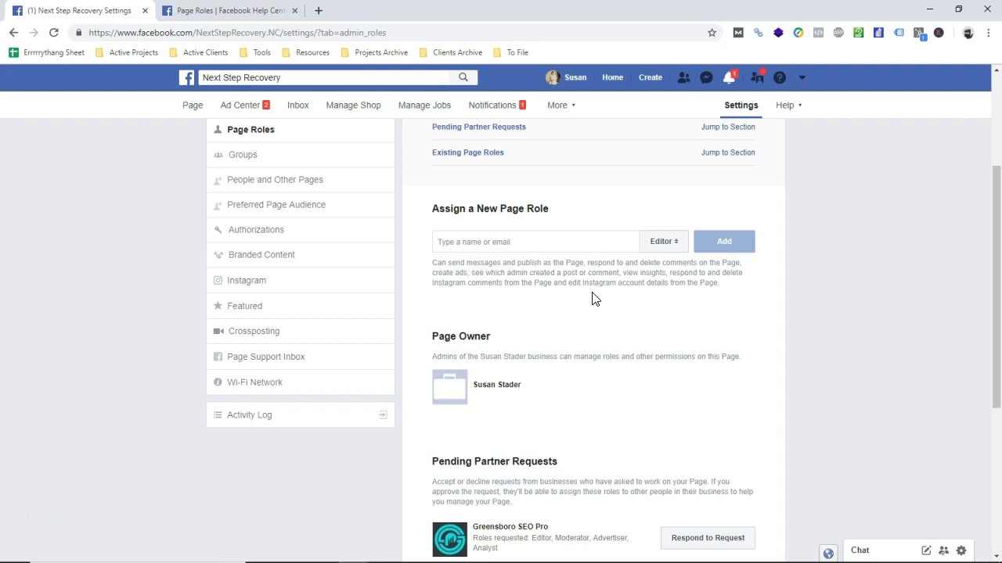
- Enter the new member's e-mail address in the Assign a New Page Role field
click(618, 277)
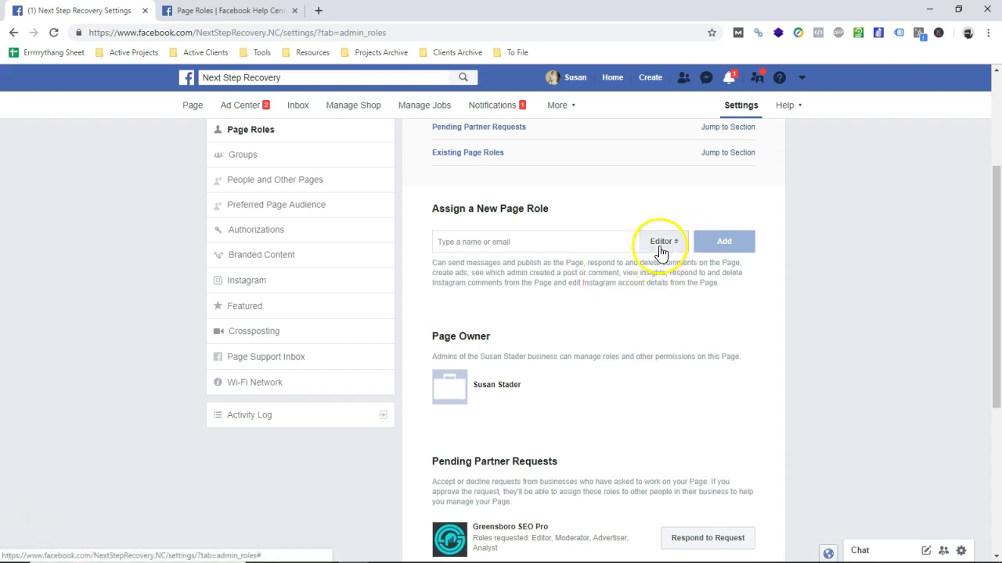
click(508, 241)
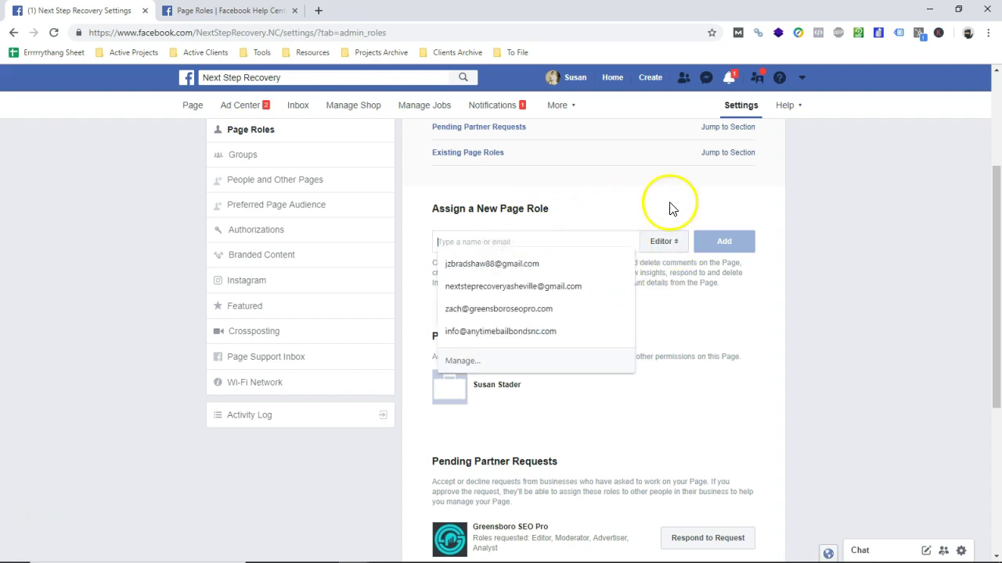
click(611, 198)
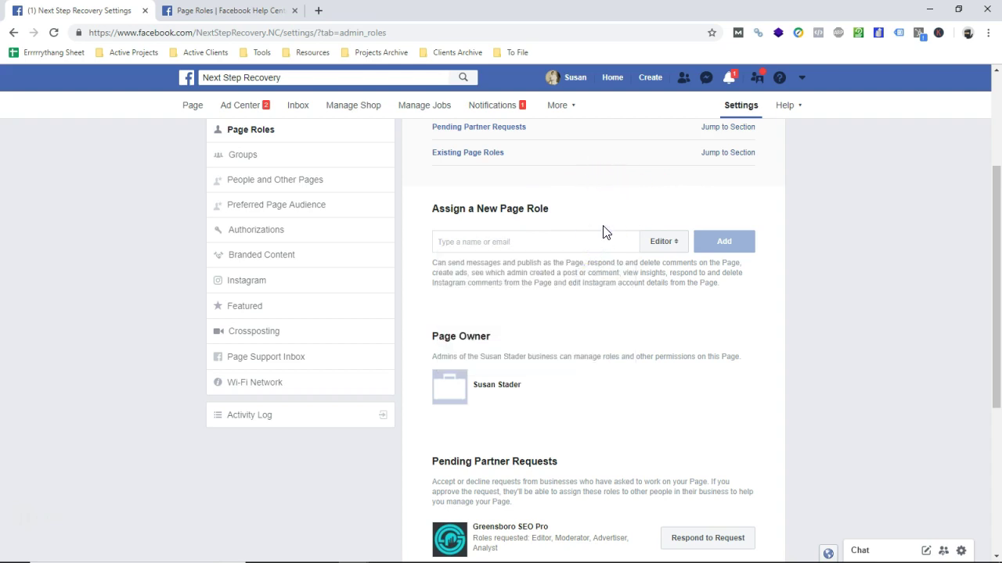
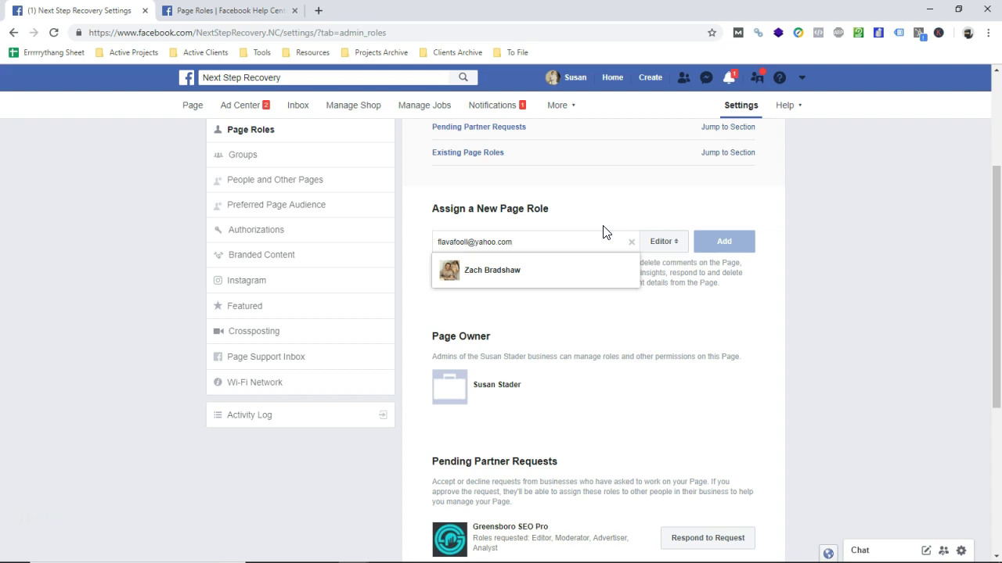
click(547, 330)
triple_click(537, 242)
click(507, 320)
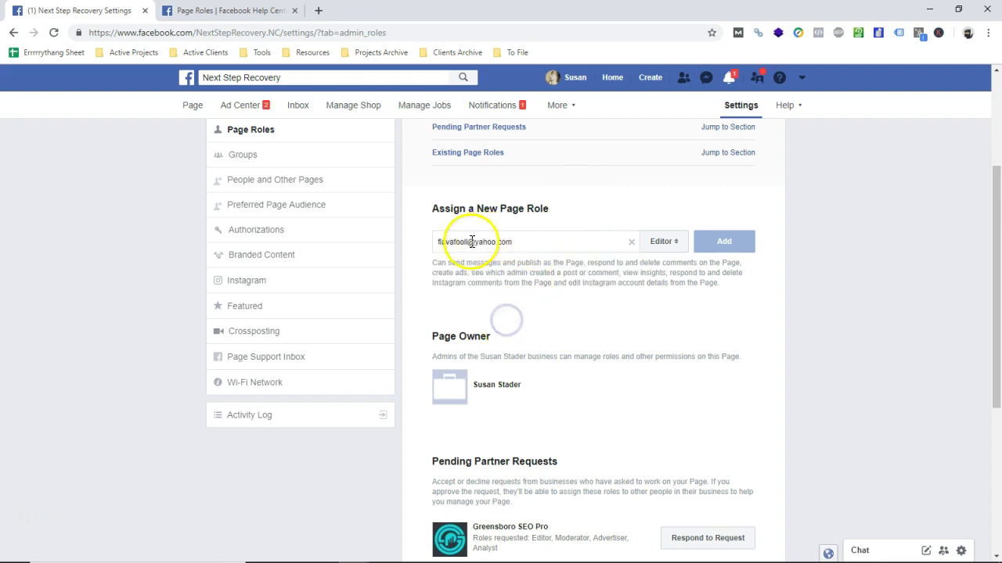
- Change the role from Editor to Admin and erase the entered e-mail address
click(663, 242)
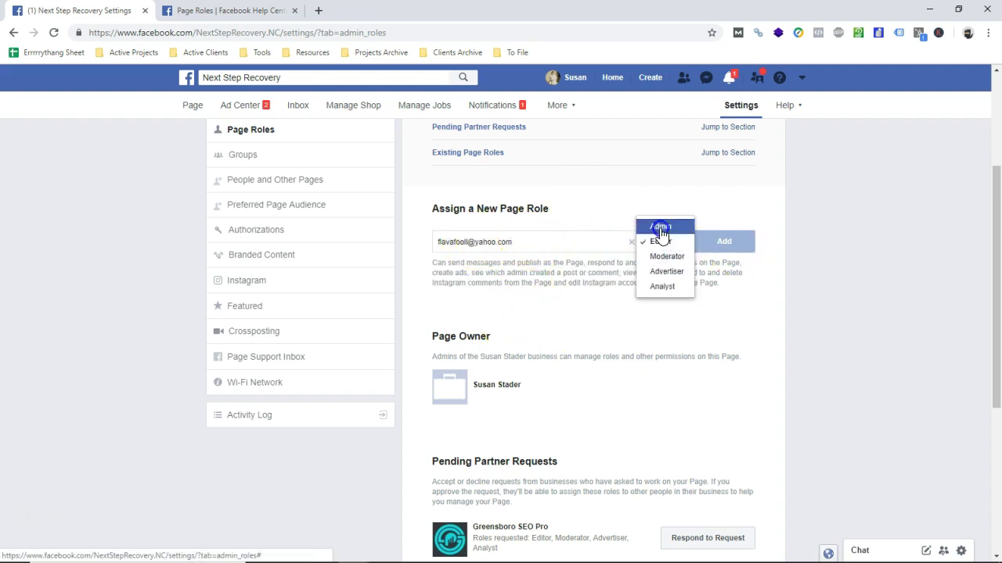
click(661, 227)
click(524, 276)
triple_click(524, 276)
click(524, 276)
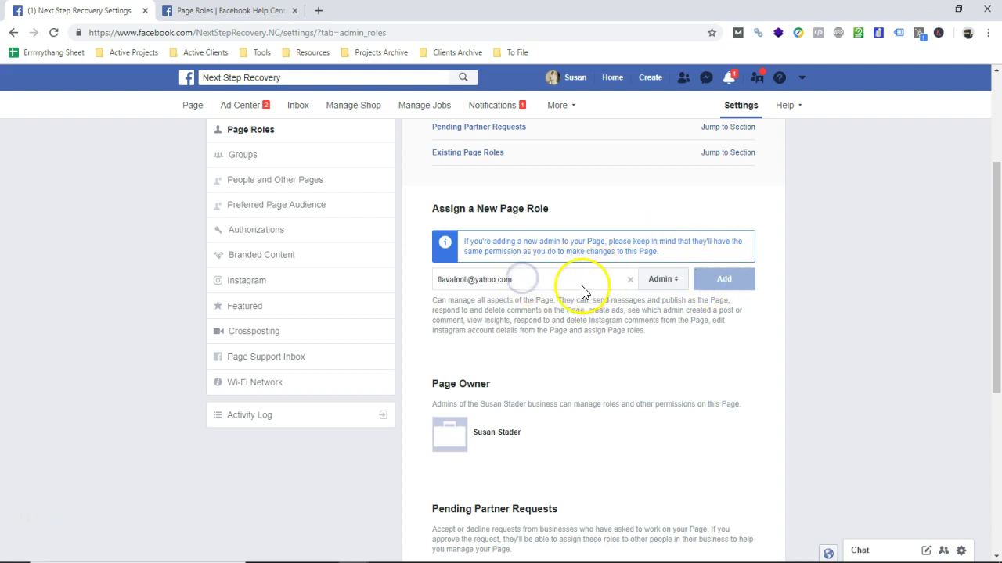
key(BackSpace)
key(BackSpace)
key(BackSpace)
key(BackSpace)
key(BackSpace)
key(BackSpace)
key(BackSpace)
key(BackSpace)
key(BackSpace)
key(BackSpace)
key(BackSpace)
key(BackSpace)
key(BackSpace)
key(BackSpace)
key(BackSpace)
key(BackSpace)
key(BackSpace)
key(BackSpace)
key(BackSpace)
key(BackSpace)
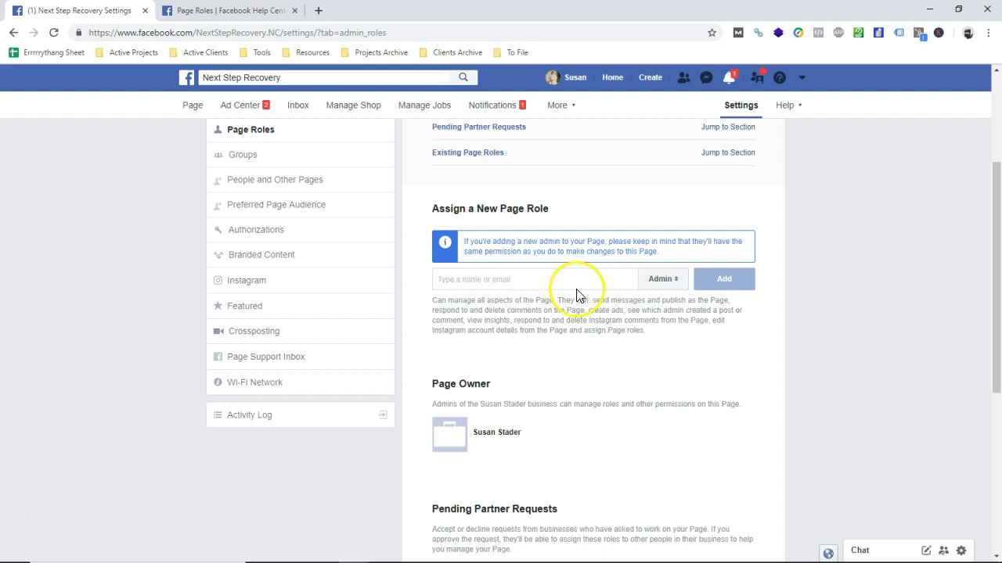
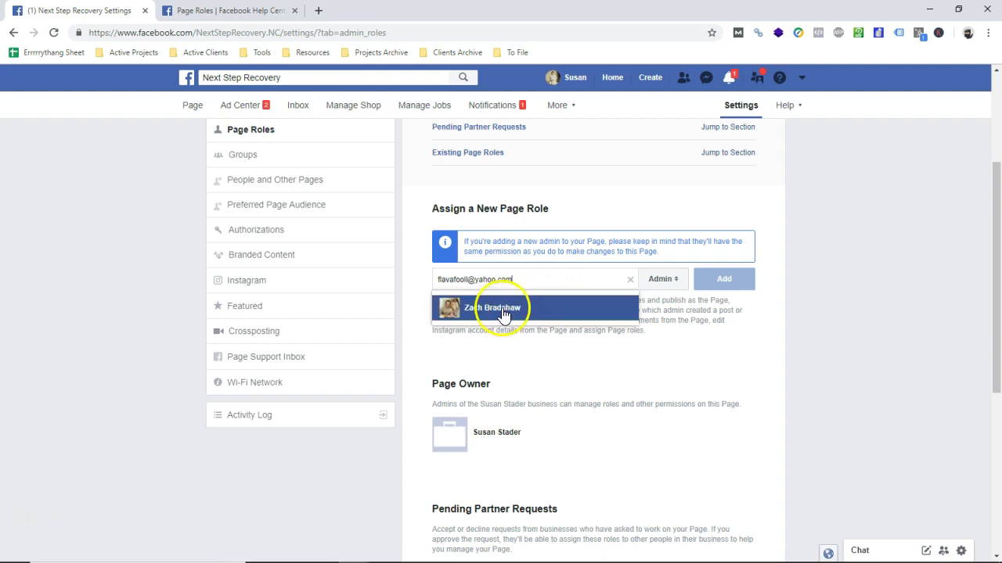
- Retype the person's e-mail, select their matching suggestion, and add them as Admin
click(504, 315)
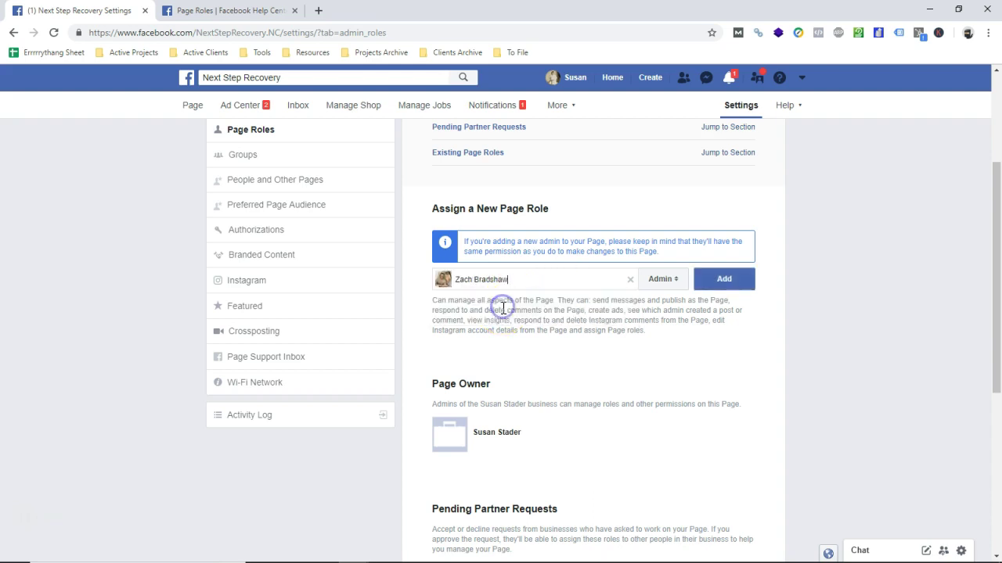
click(724, 288)
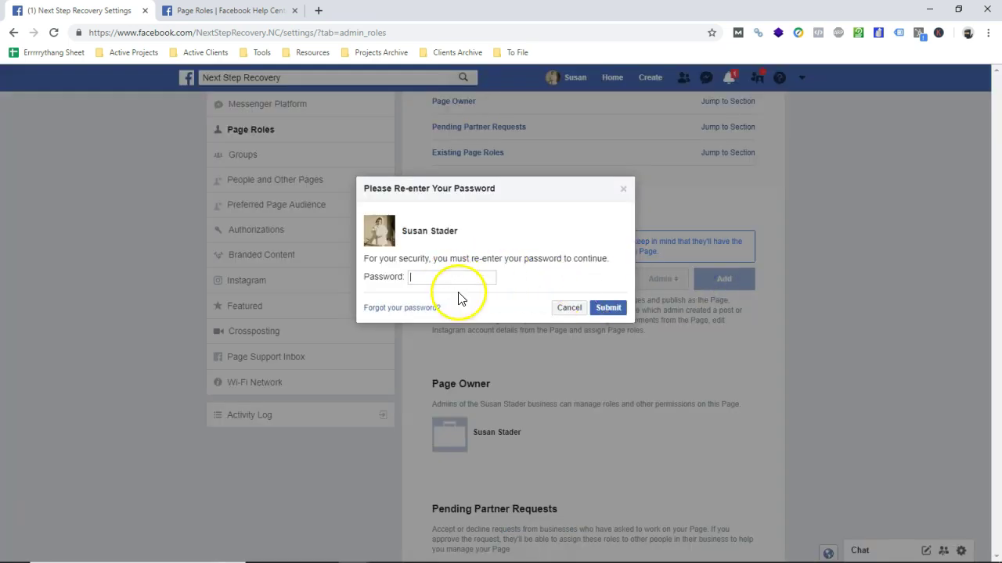